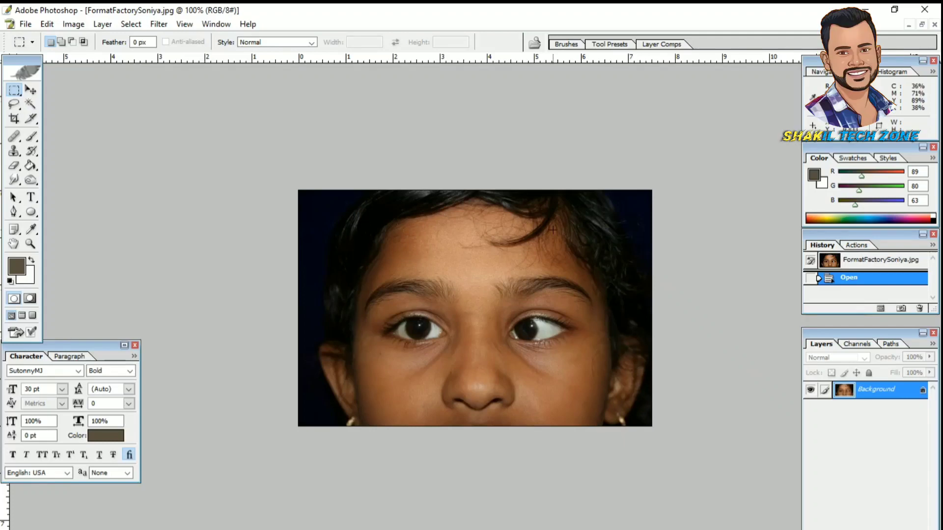
- Zoom in on the eyes, then try and discard a selection around the crossed right eye
key(ctrl+plus)
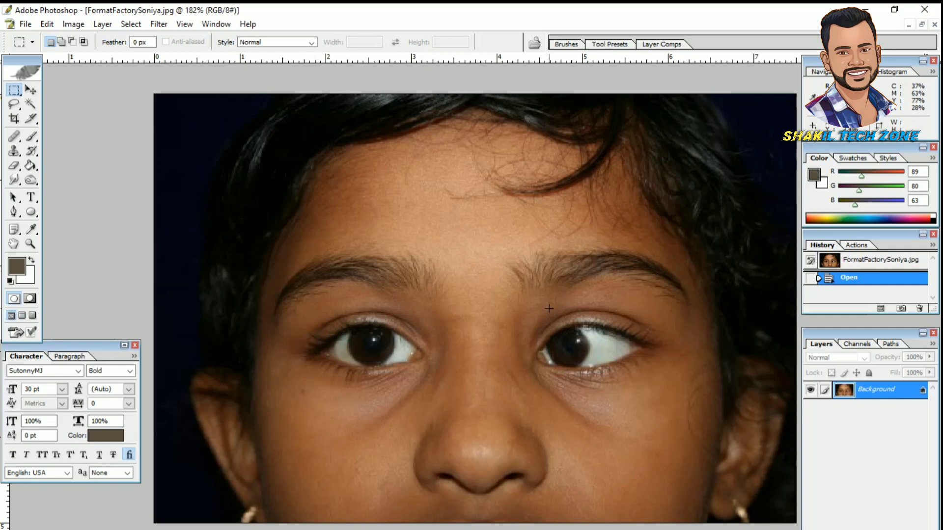
drag(529, 311, 663, 392)
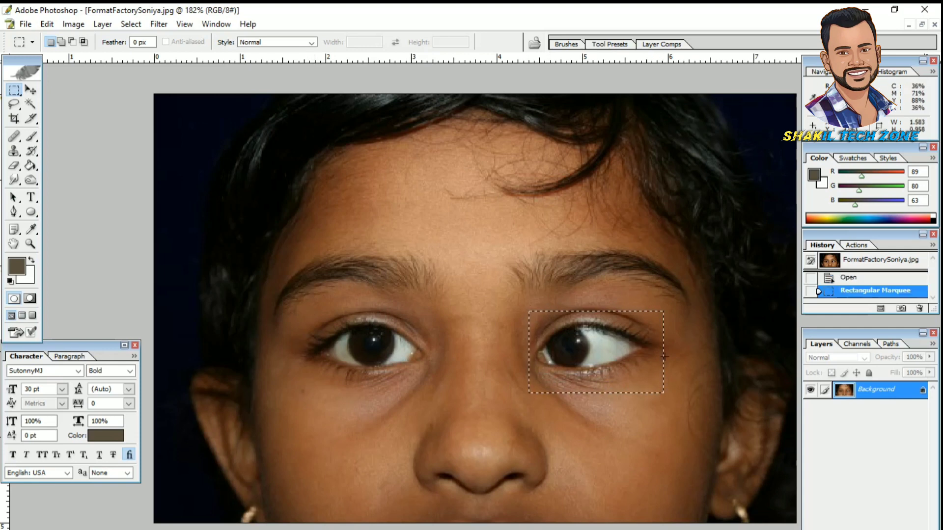
click(562, 325)
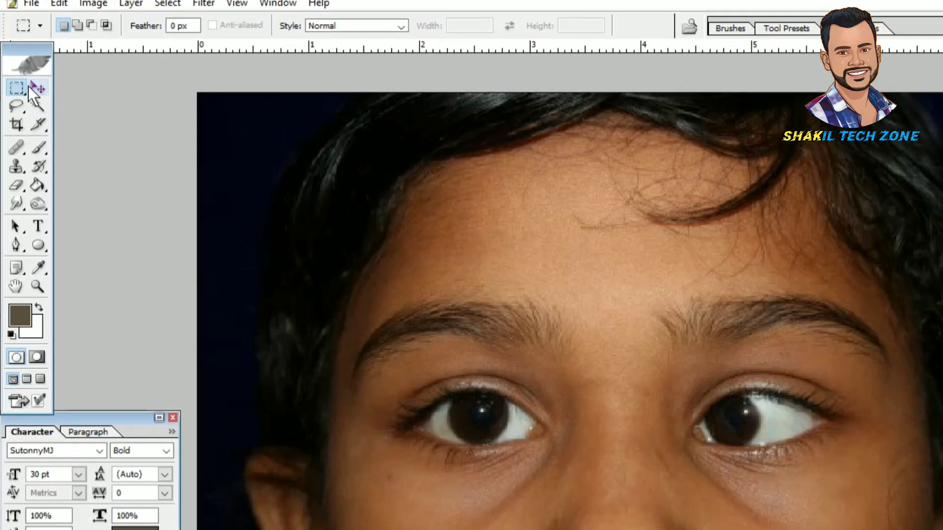
- Use the Rectangular Marquee Tool to select a rectangle around the straight left eye
click(35, 88)
click(15, 84)
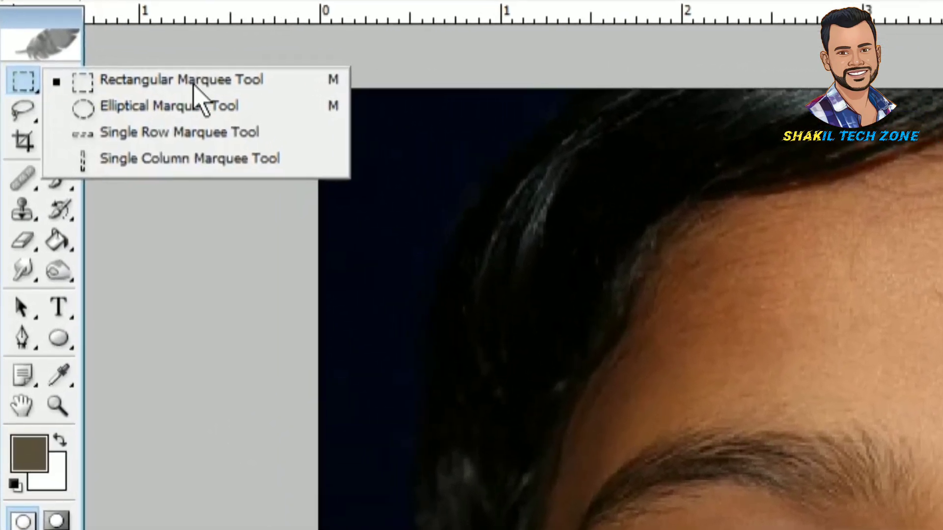
click(194, 83)
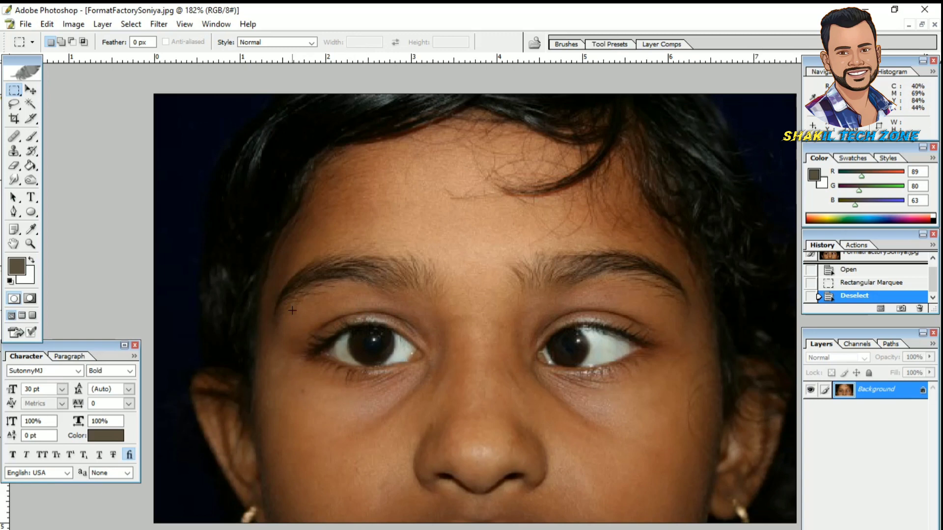
mouse_move(292, 310)
mouse_down()
mouse_move(436, 379)
mouse_move(432, 393)
mouse_up()
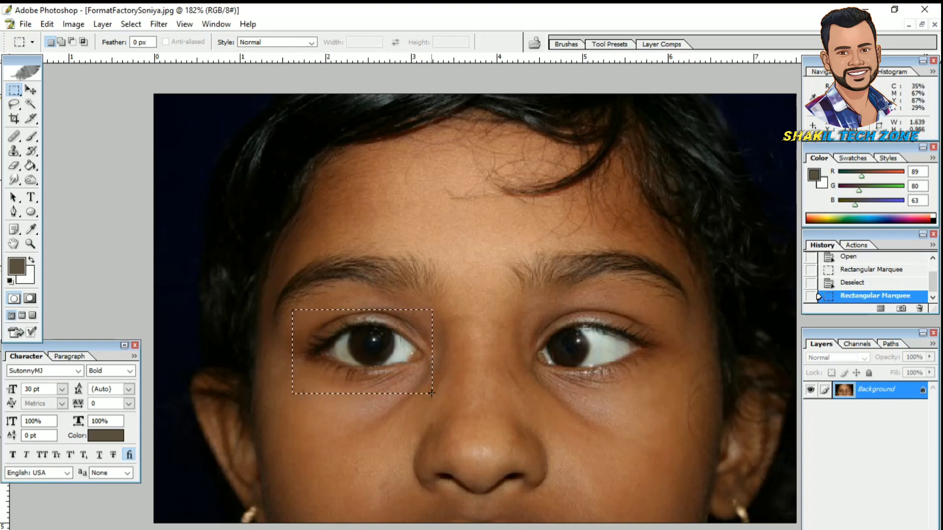
- Apply an 8-pixel Feather Radius to the left-eye selection from the right-click menu
right_click(358, 349)
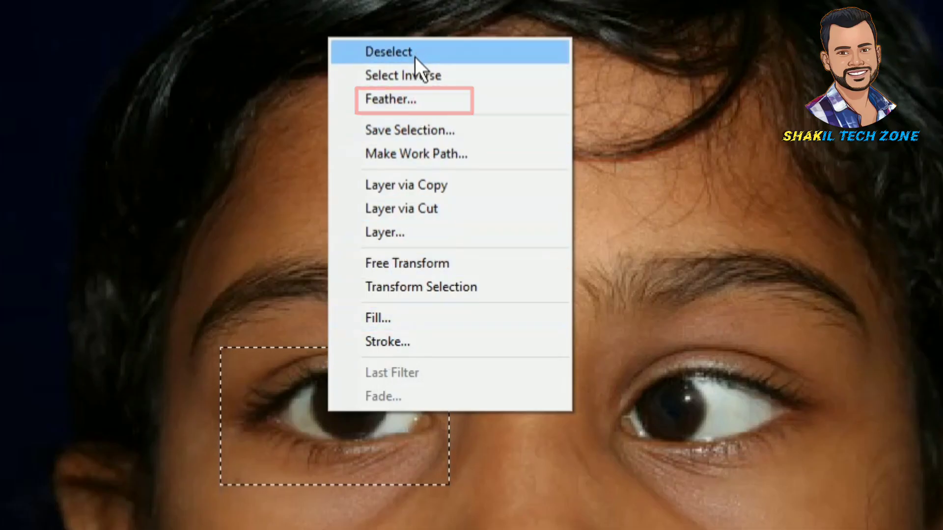
click(408, 99)
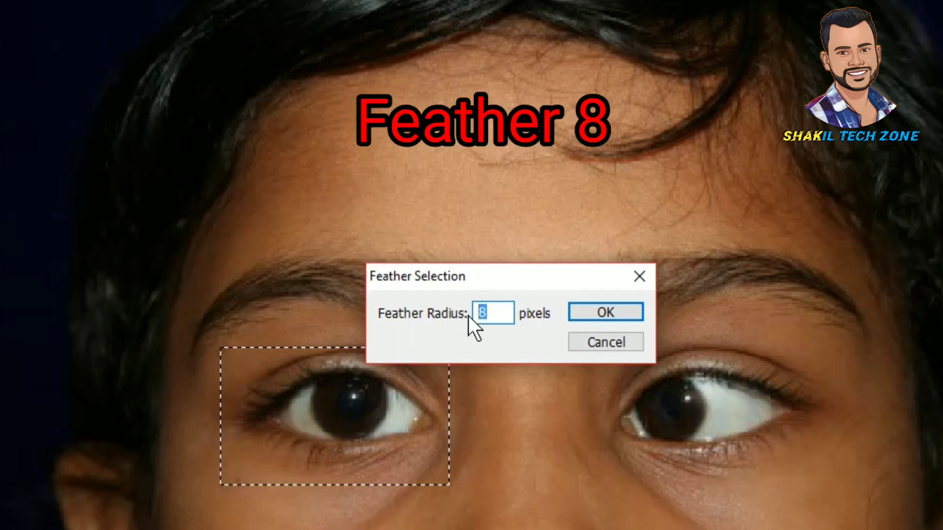
text(8)
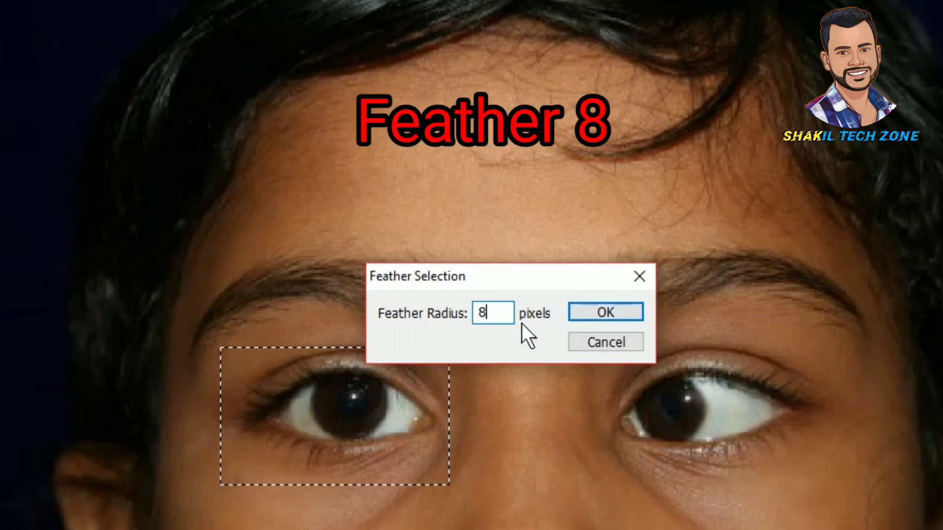
click(599, 313)
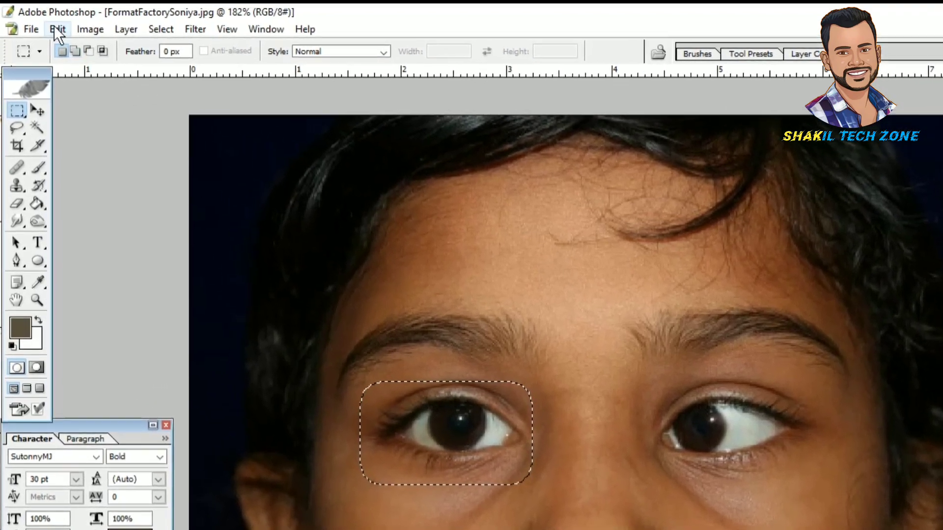
- Copy the feathered eye with Edit > Copy and paste it onto new Layer 1
click(54, 27)
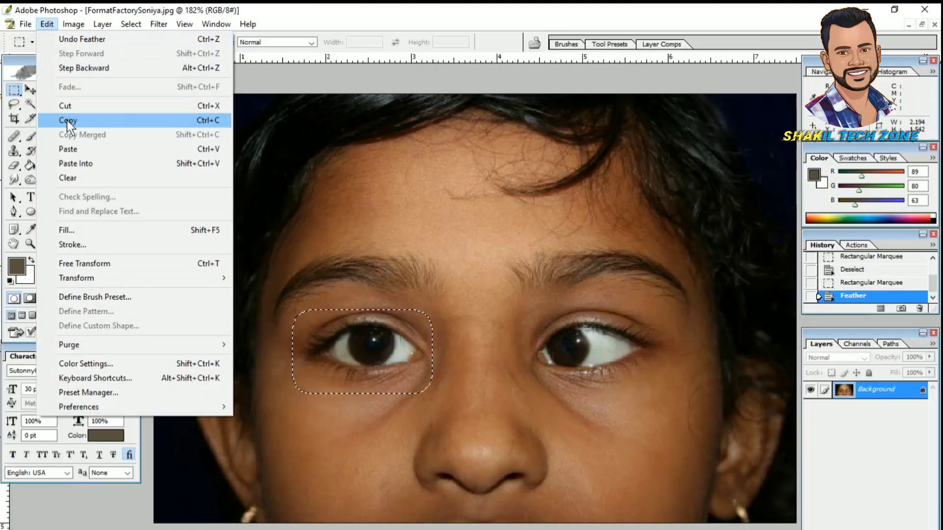
click(67, 120)
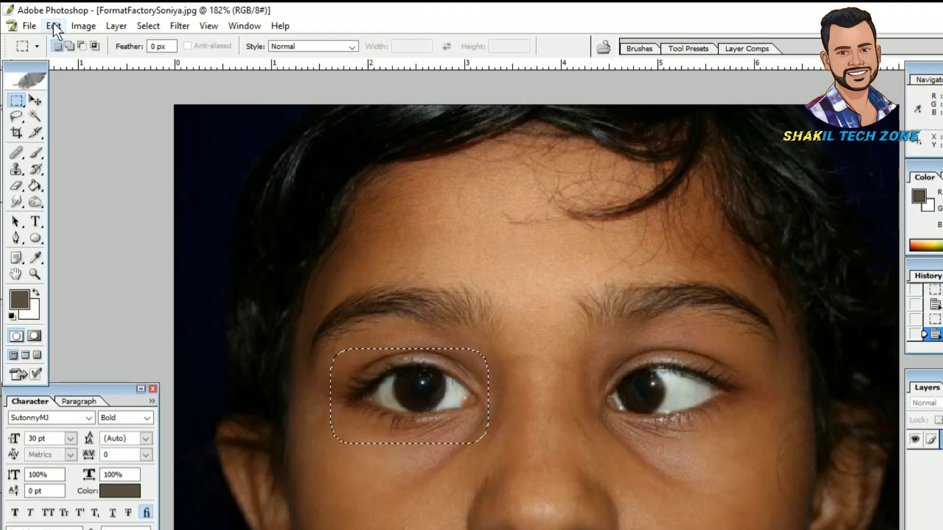
click(53, 26)
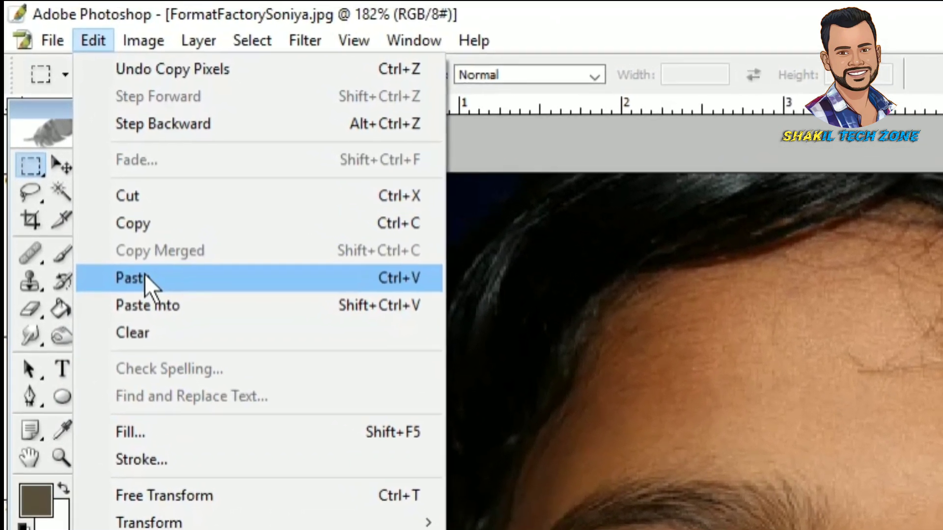
click(139, 267)
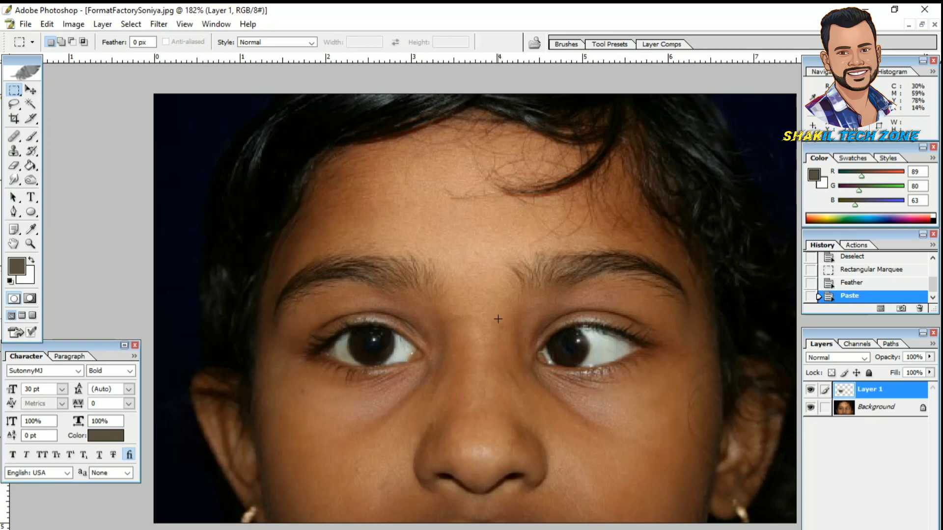
- Flip the pasted eye on Layer 1 horizontally with Free Transform's Flip Horizontal
key(ctrl+t)
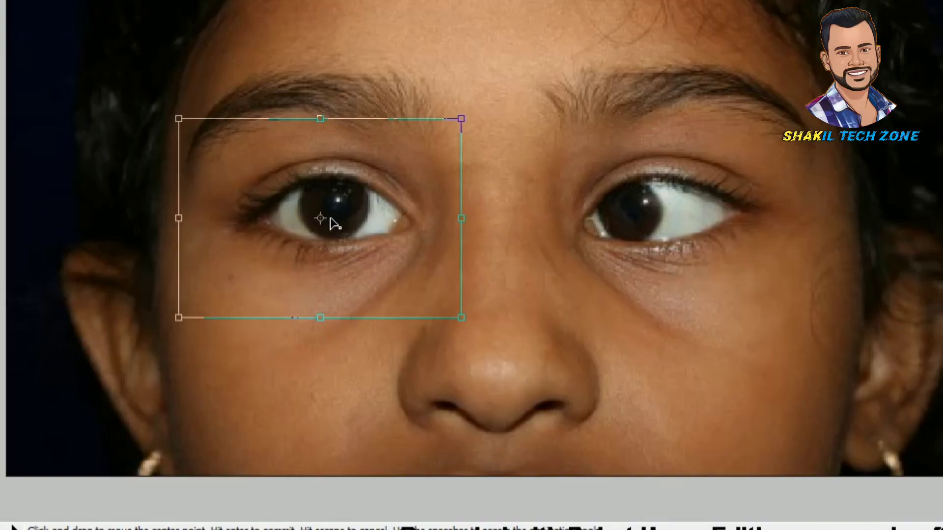
right_click(370, 355)
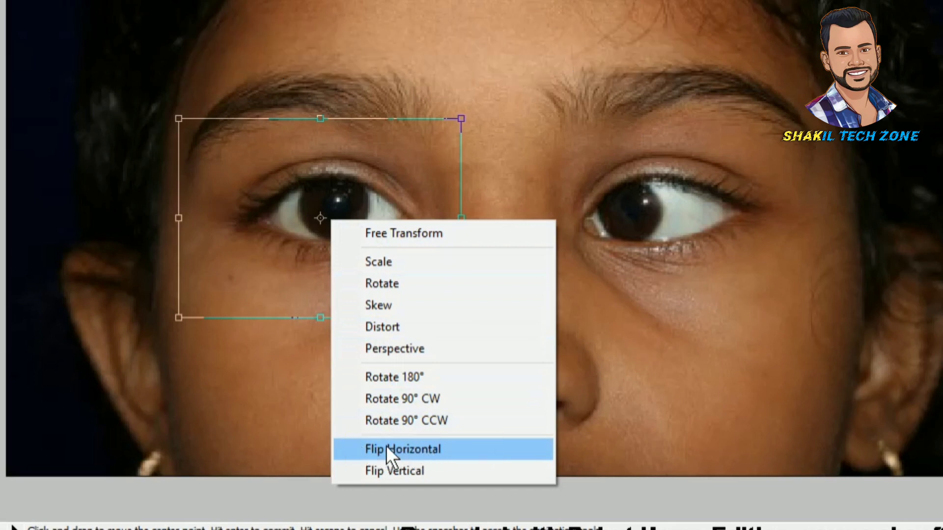
click(457, 446)
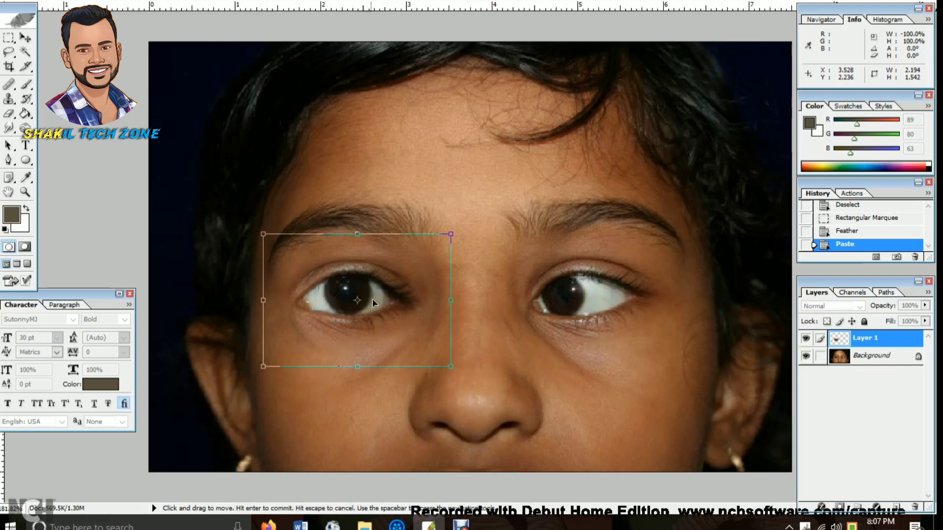
- Move the flipped eye over the right eye, commit the transform, and view actual pixels
mouse_move(404, 303)
mouse_down()
mouse_move(657, 301)
mouse_move(635, 301)
mouse_up()
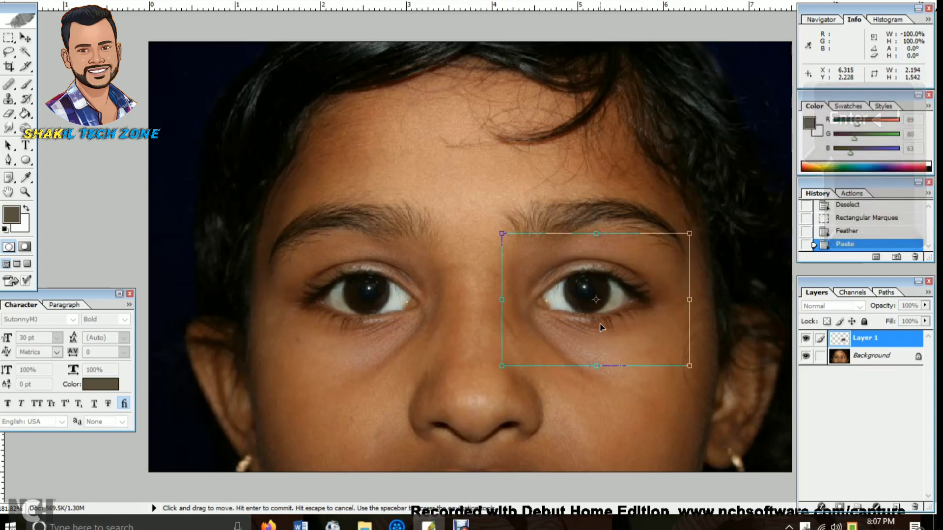
key(Return)
key(Return)
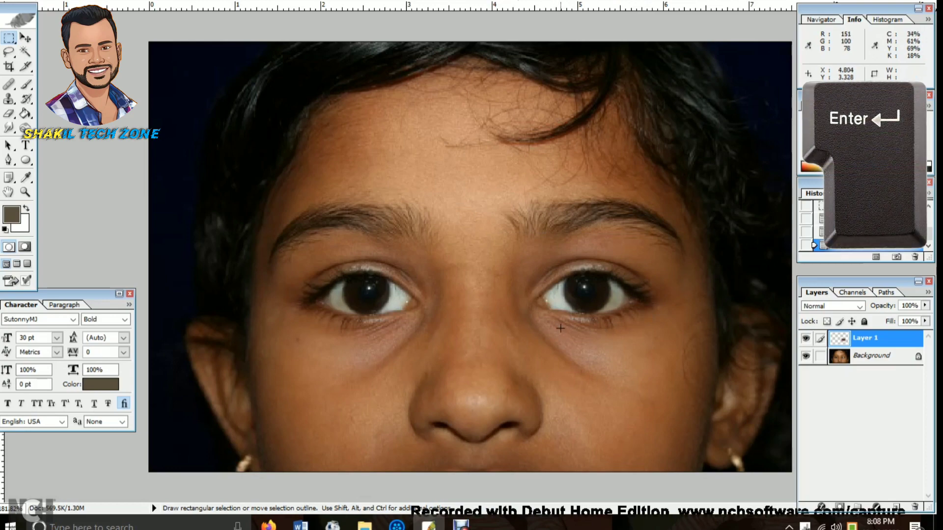
key(ctrl+alt+0)
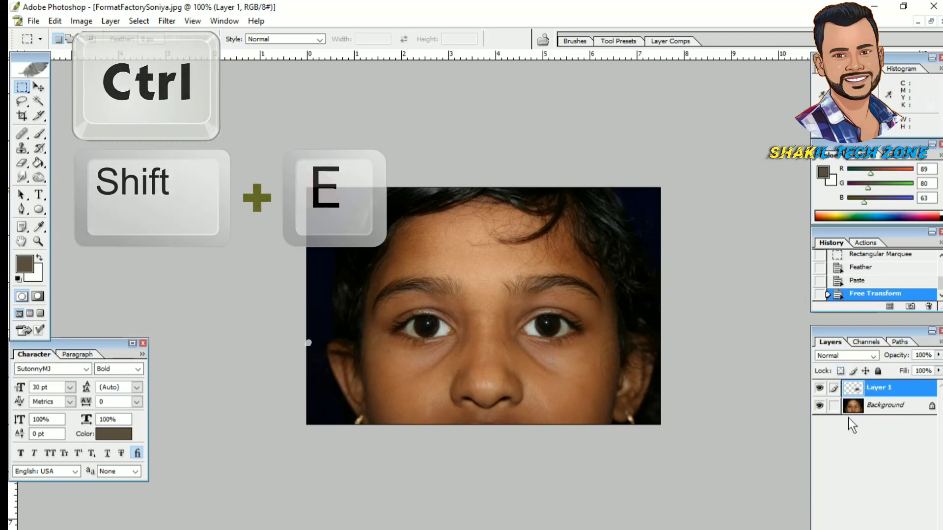
- Merge visible layers into the Background, then zoom in and out to inspect the eyes
key(ctrl+shift+e)
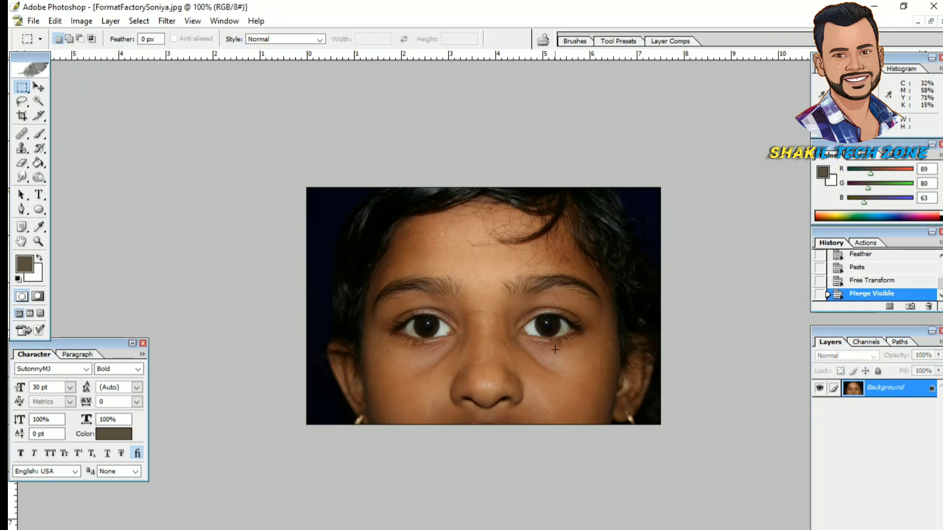
key(ctrl+plus)
key(ctrl+minus)
key(ctrl+minus)
key(ctrl+minus)
key(ctrl+plus)
key(ctrl+plus)
key(ctrl+plus)
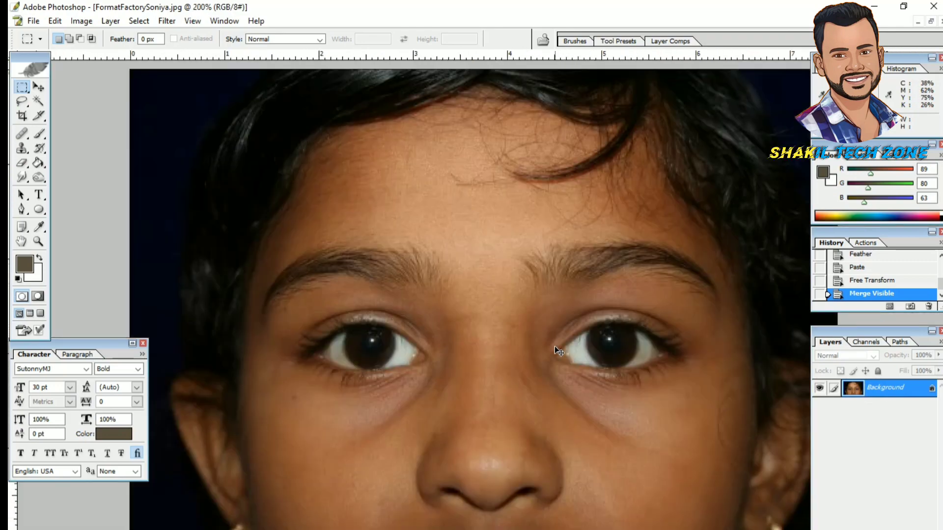
key(ctrl+minus)
key(ctrl+plus)
key(ctrl+minus)
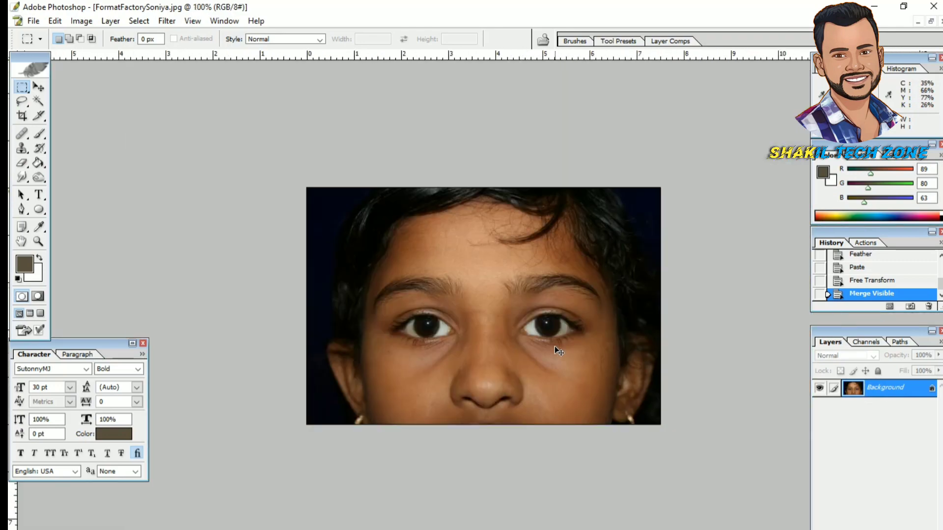
key(ctrl+minus)
key(ctrl+plus)
key(ctrl+plus)
key(ctrl+plus)
key(ctrl+minus)
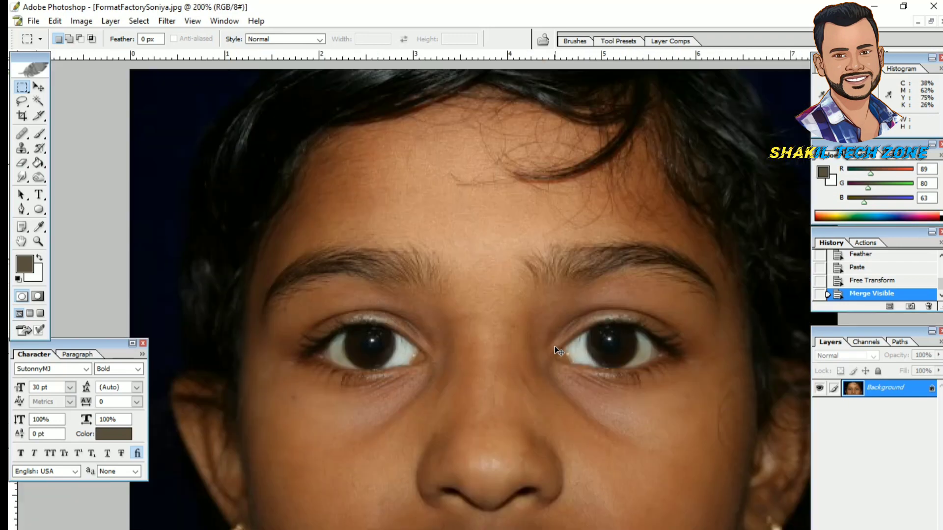
key(ctrl+minus)
key(ctrl+plus)
key(ctrl+plus)
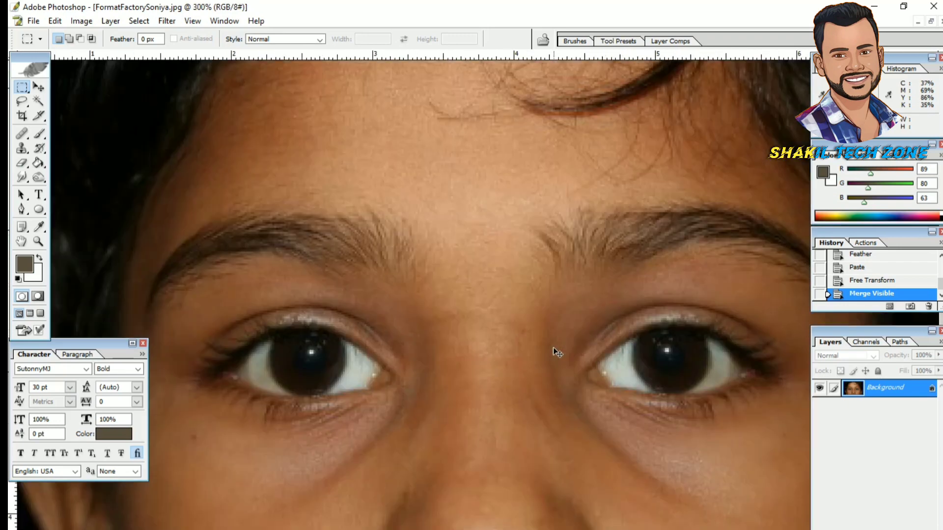
key(ctrl+minus)
key(ctrl+minus)
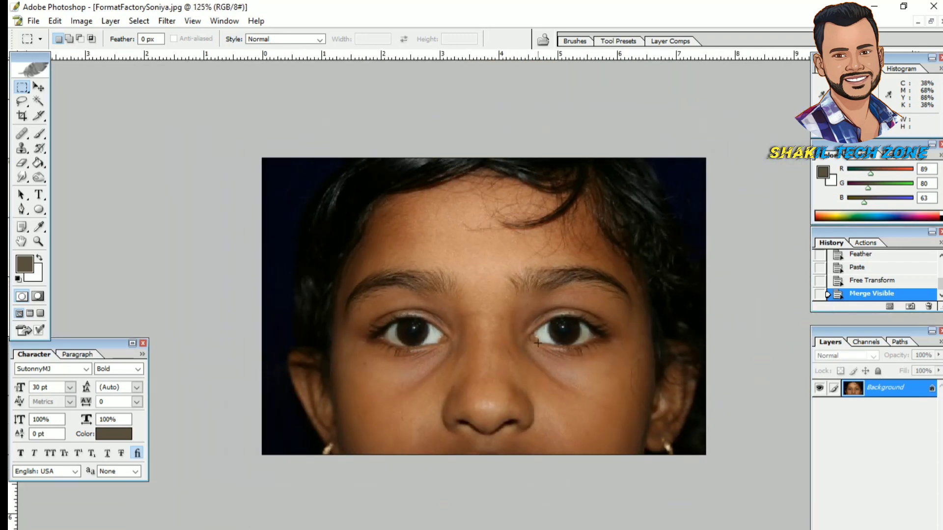
key(ctrl+plus)
key(ctrl+plus)
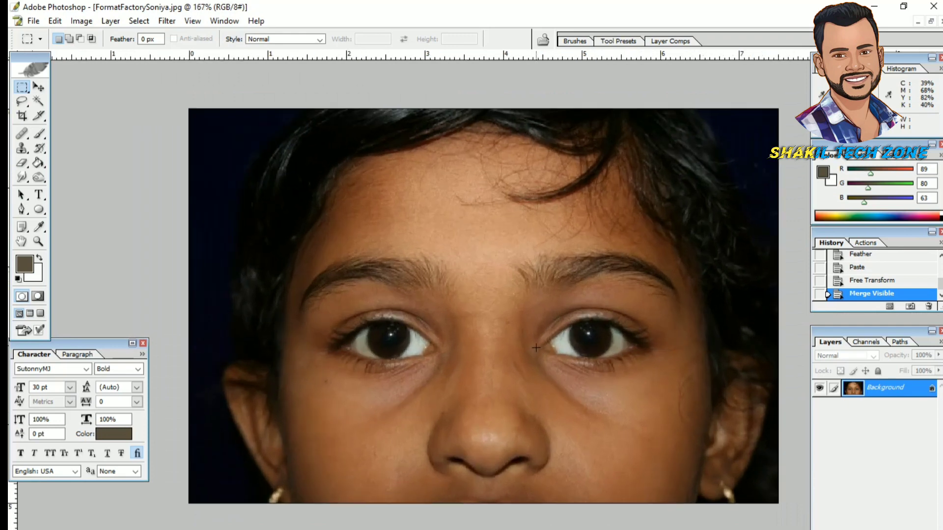